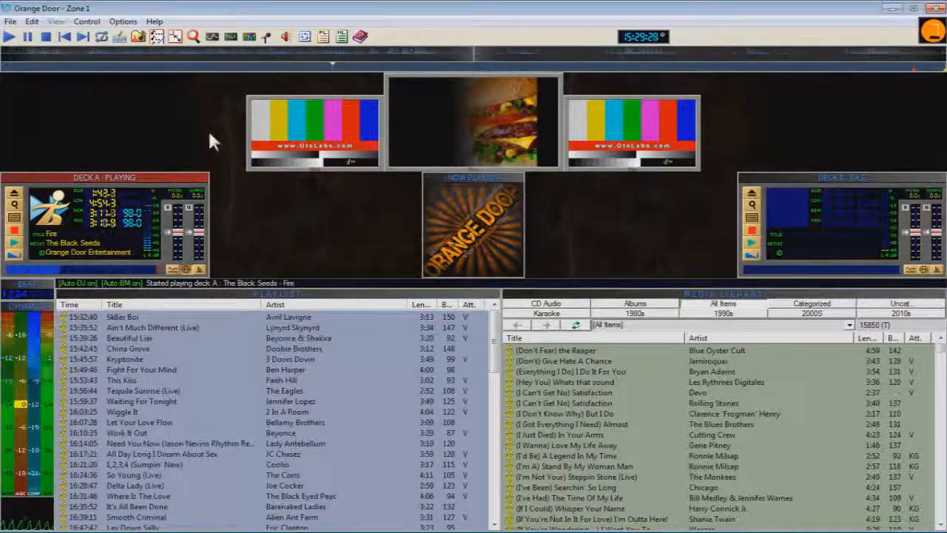
Start a new playlist template in the Template Builder, including items from the COUNTRY ROCK, RADIO HITS and ROCK N ROLL categories.
{"action": "left_click", "coordinate": [156, 36]}
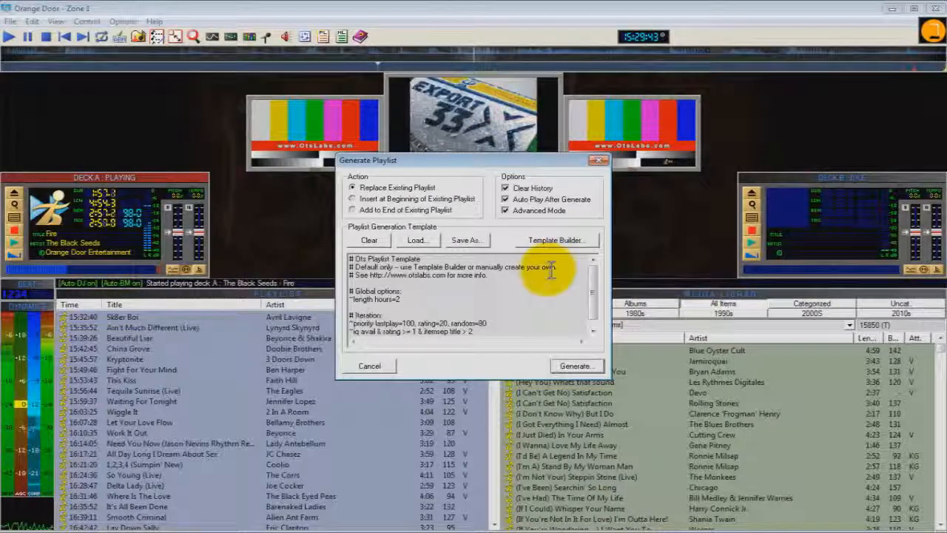
{"action": "left_click", "coordinate": [554, 239]}
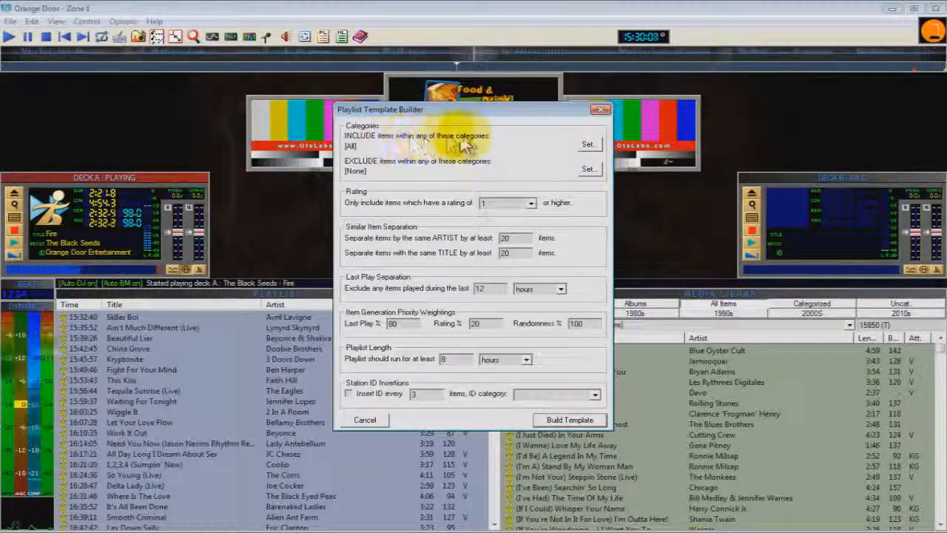
{"action": "left_click", "coordinate": [588, 144]}
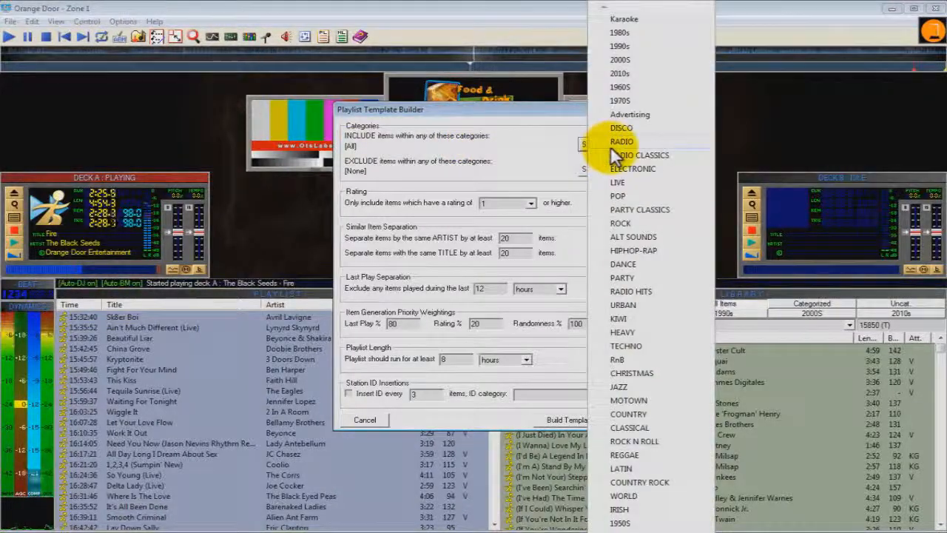
{"action": "mouse_move", "coordinate": [624, 531]}
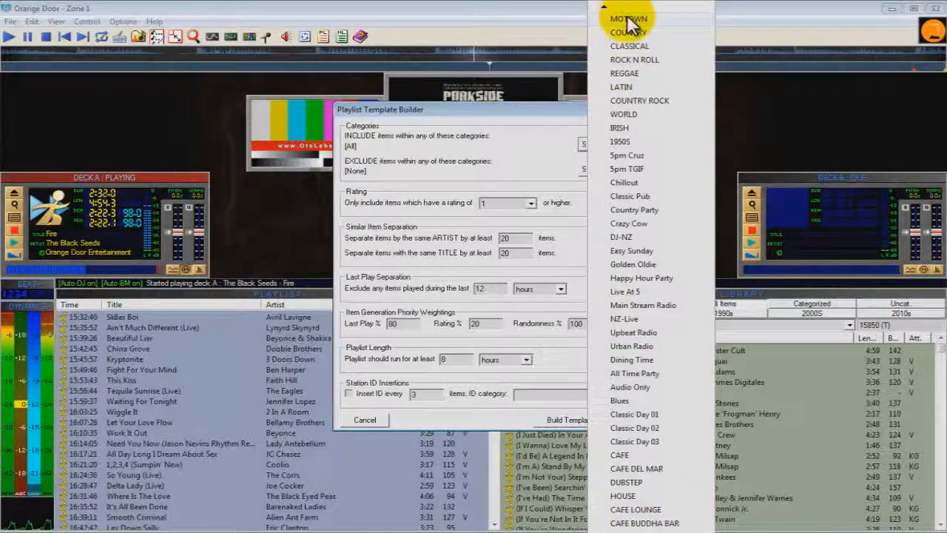
{"action": "mouse_move", "coordinate": [625, 15]}
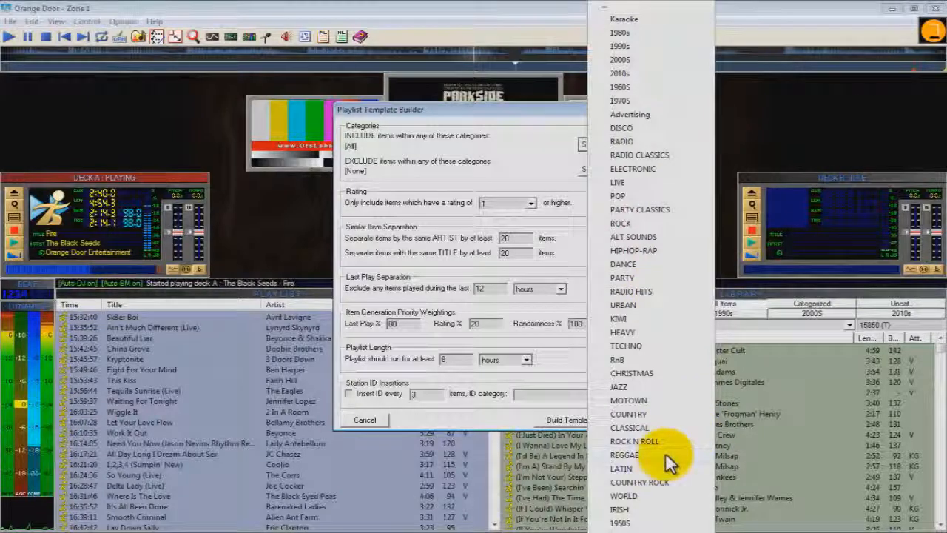
{"action": "left_click", "coordinate": [654, 483]}
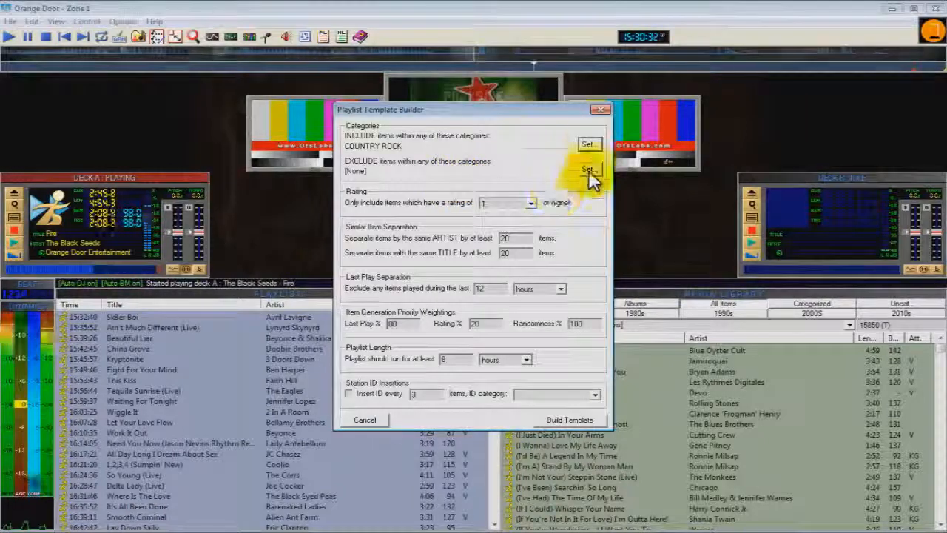
{"action": "left_click", "coordinate": [590, 143]}
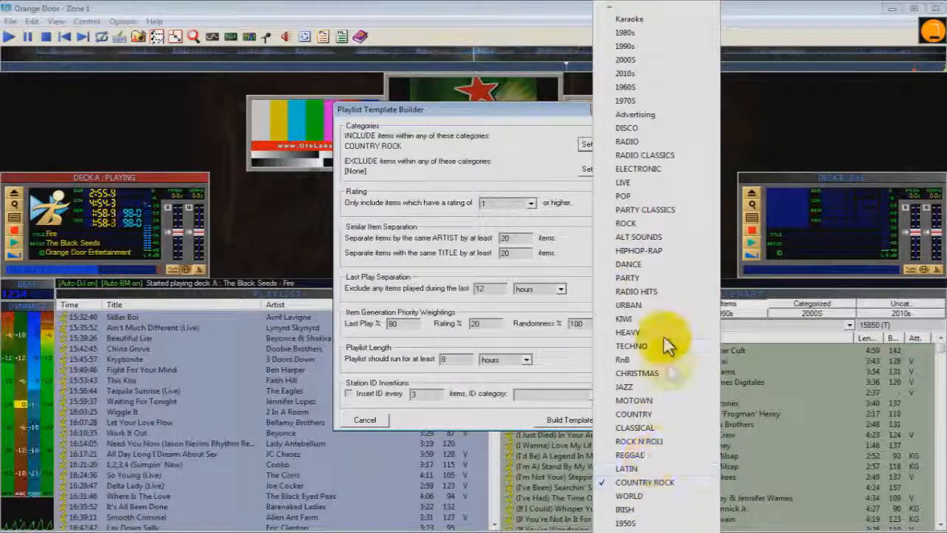
{"action": "left_click", "coordinate": [648, 293]}
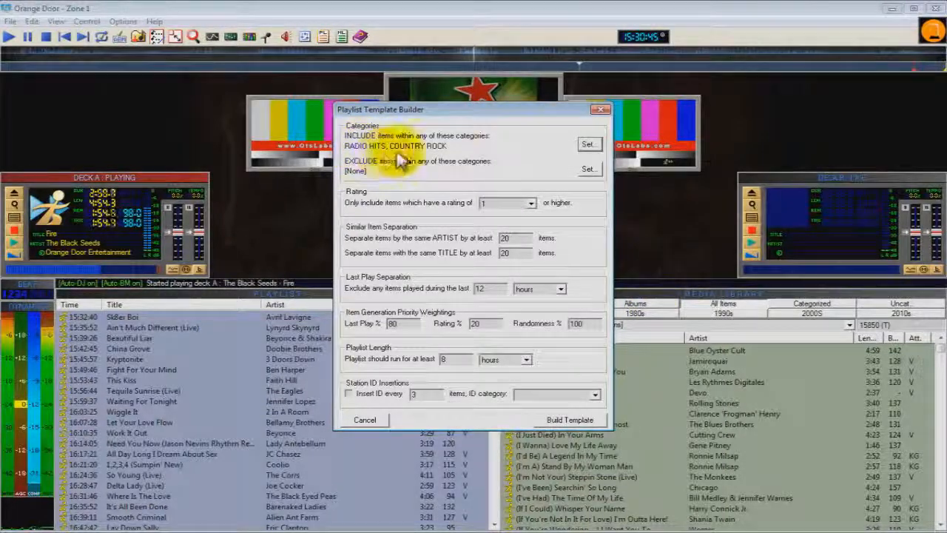
{"action": "left_click", "coordinate": [588, 144]}
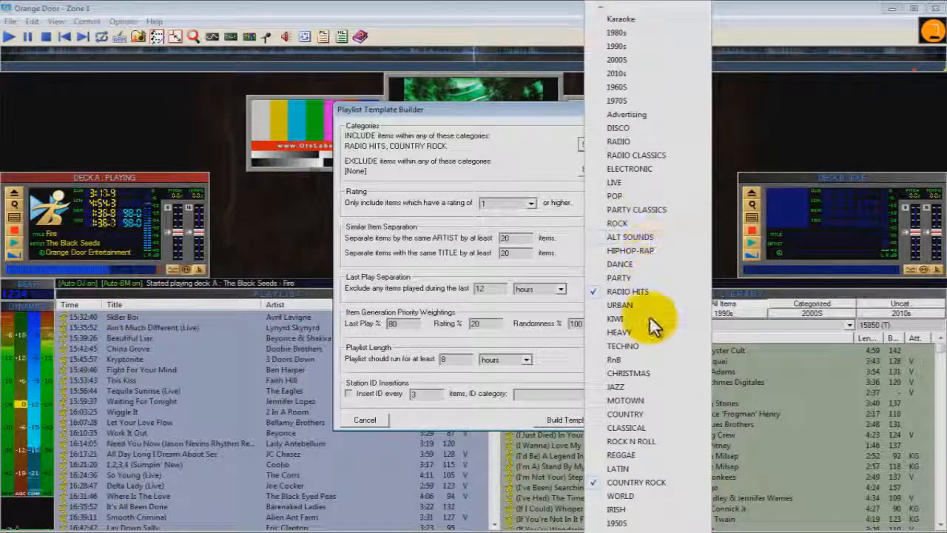
{"action": "left_click", "coordinate": [645, 441]}
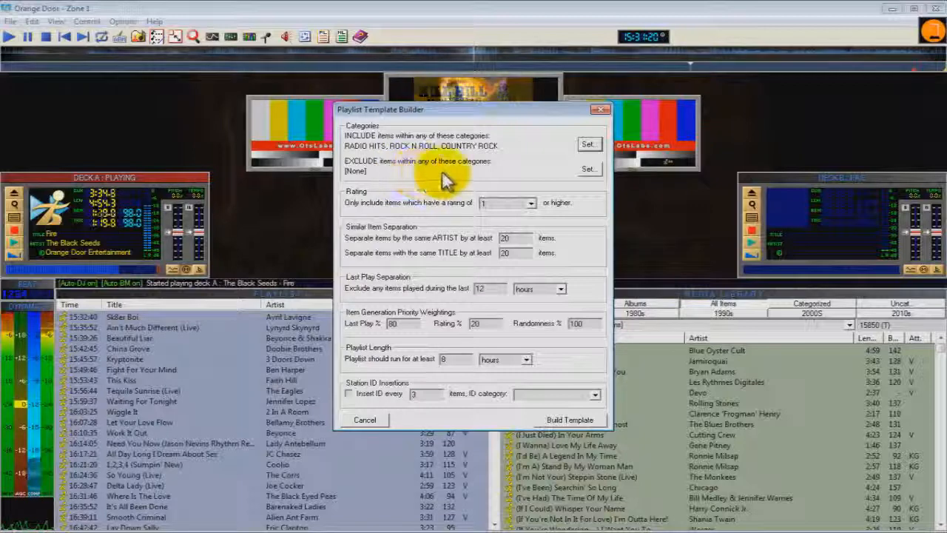
Exclude items in the PARTY CLASSICS category from the playlist template.
{"action": "left_click", "coordinate": [588, 176]}
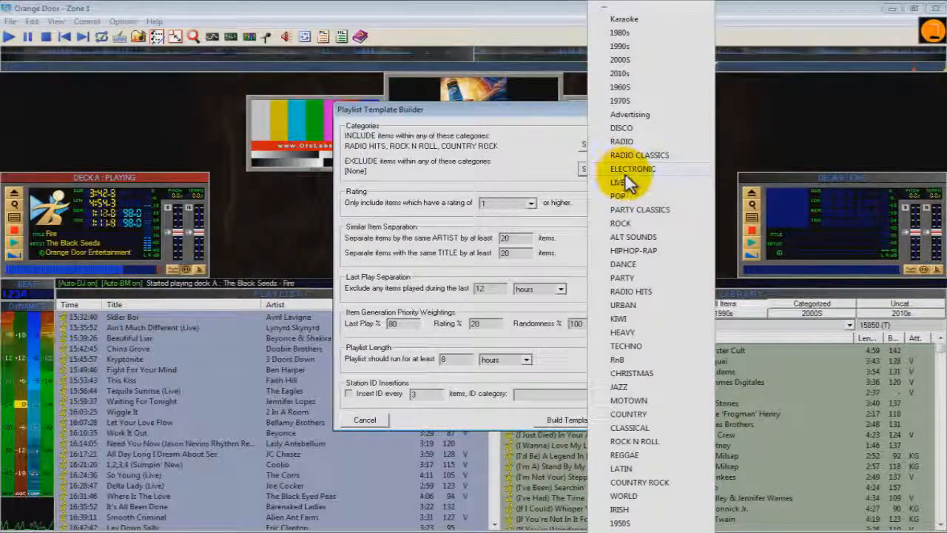
{"action": "left_click", "coordinate": [642, 210]}
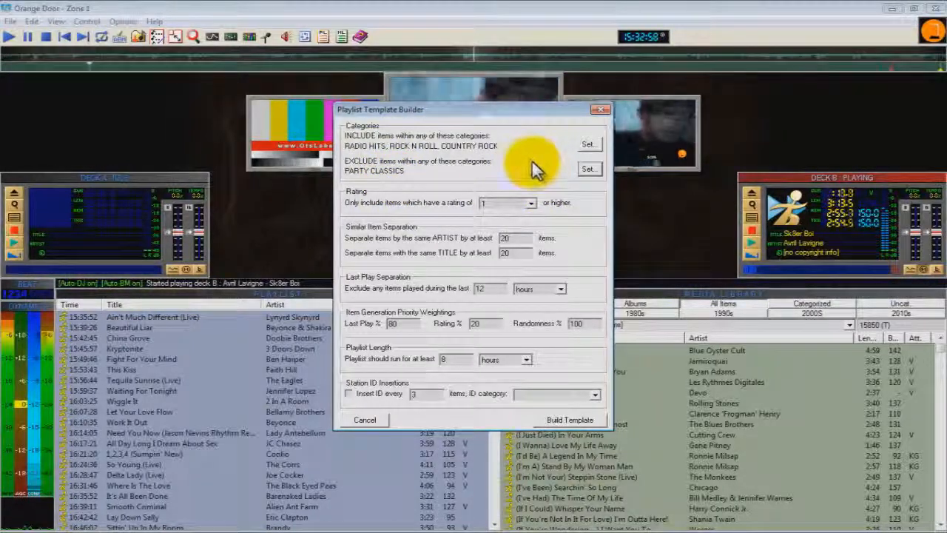
{"action": "left_click", "coordinate": [588, 168]}
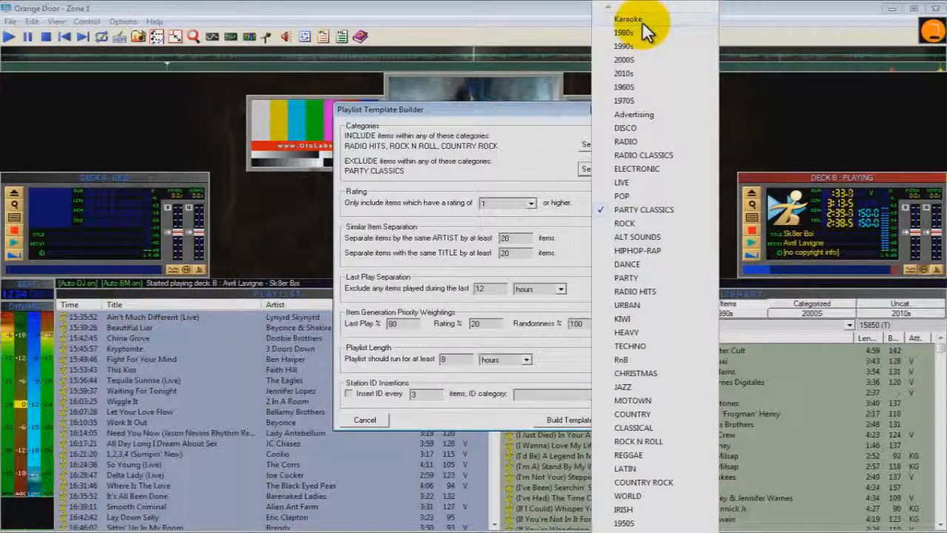
{"action": "left_click", "coordinate": [520, 167]}
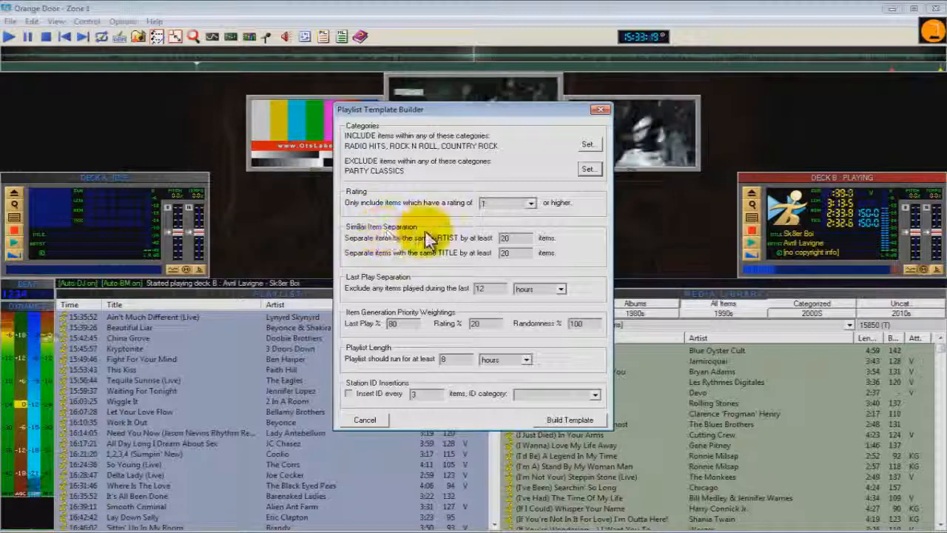
{"action": "double_click", "coordinate": [510, 238]}
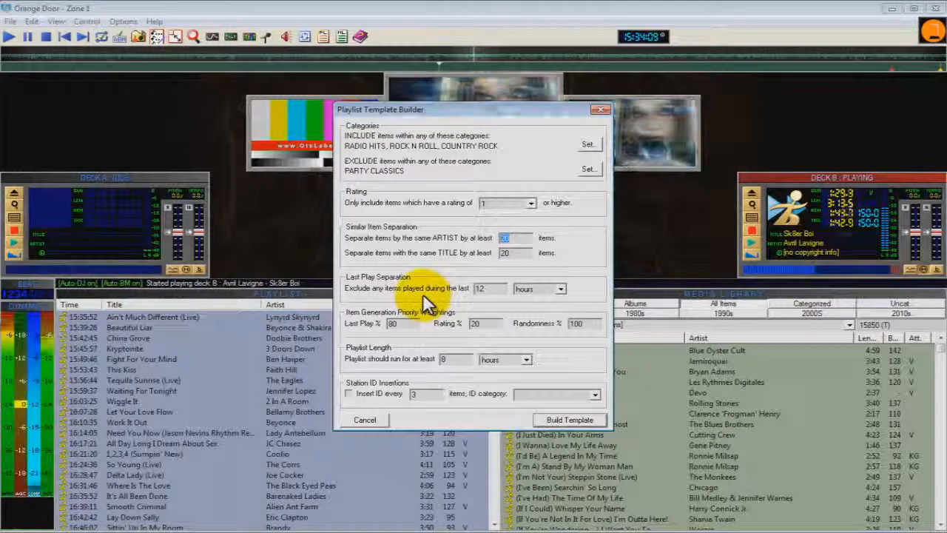
{"action": "double_click", "coordinate": [482, 289]}
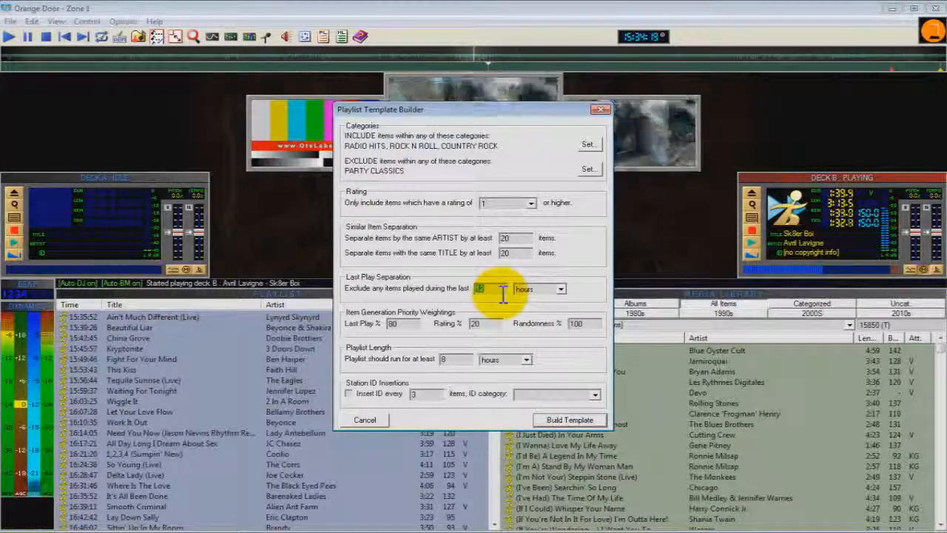
{"action": "left_click", "coordinate": [561, 288]}
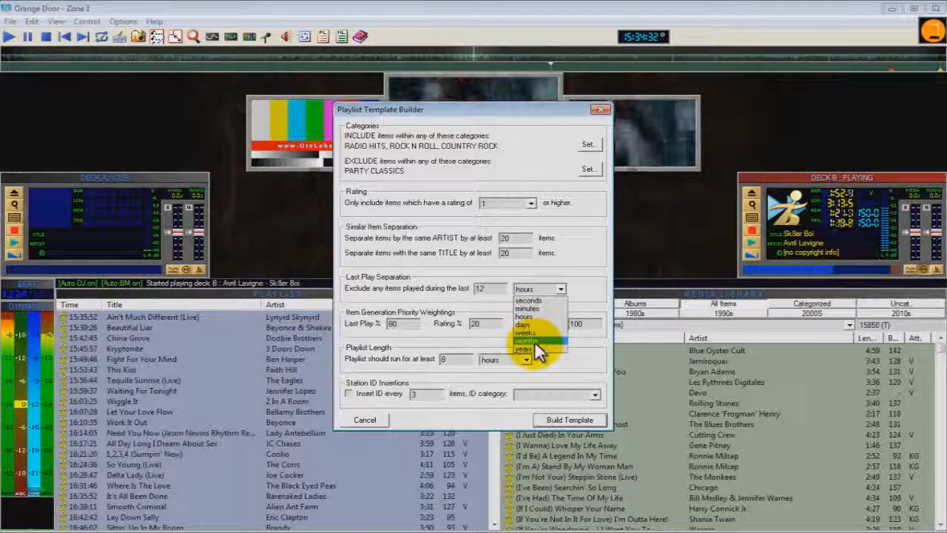
{"action": "left_click", "coordinate": [579, 292]}
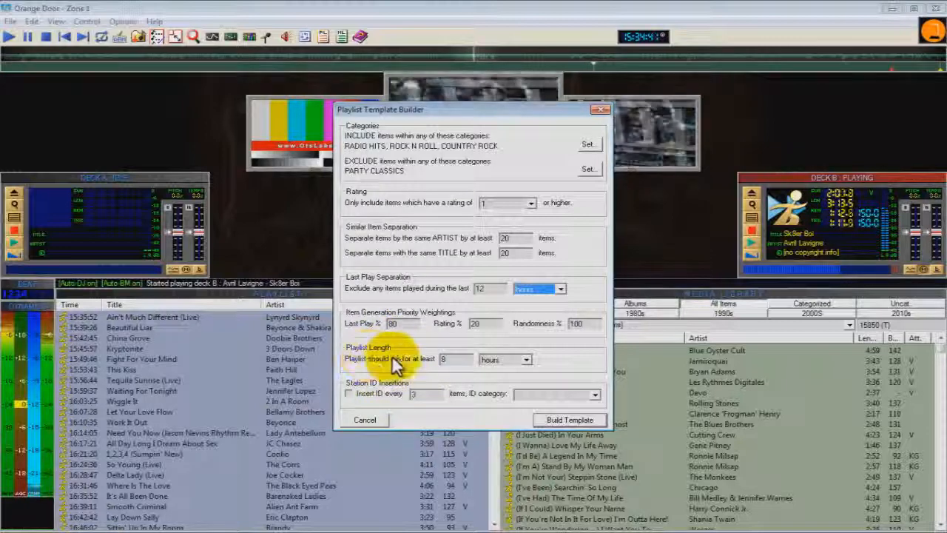
Set the playlist to run for at least 6 hours and build the template.
{"action": "double_click", "coordinate": [449, 361]}
{"action": "type", "text": "6"}
{"action": "left_click", "coordinate": [527, 360]}
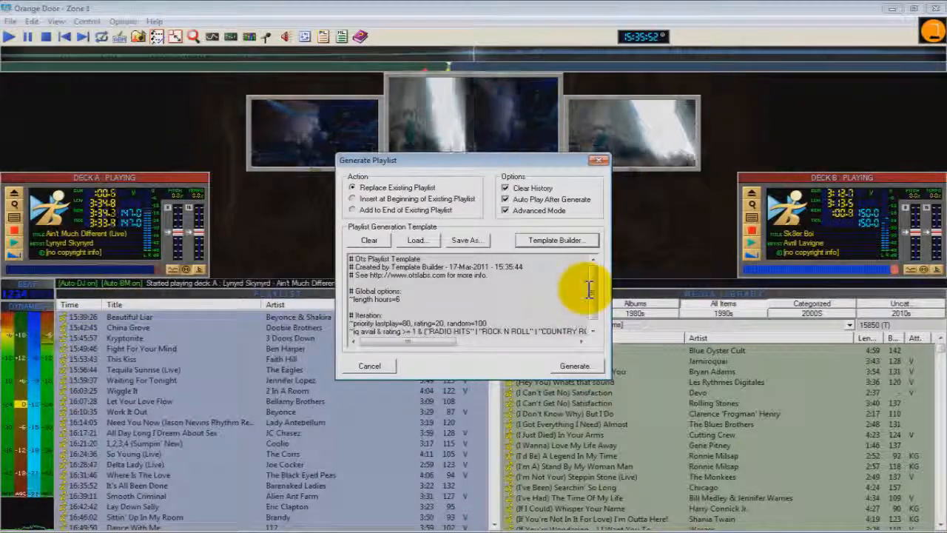
Save the playlist template as "Tutorial Template" and generate a playlist from it, replacing the existing playlist.
{"action": "left_click", "coordinate": [463, 240]}
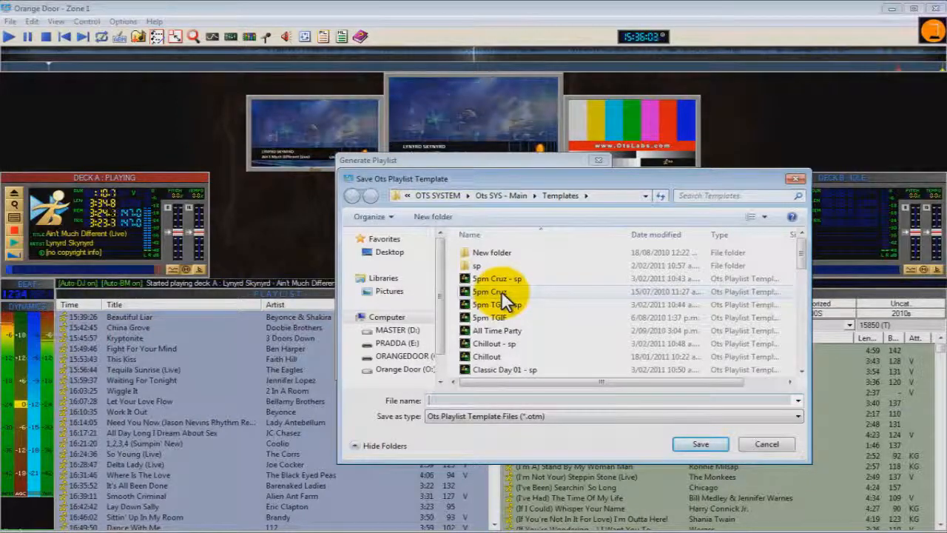
{"action": "type", "text": "Tu"}
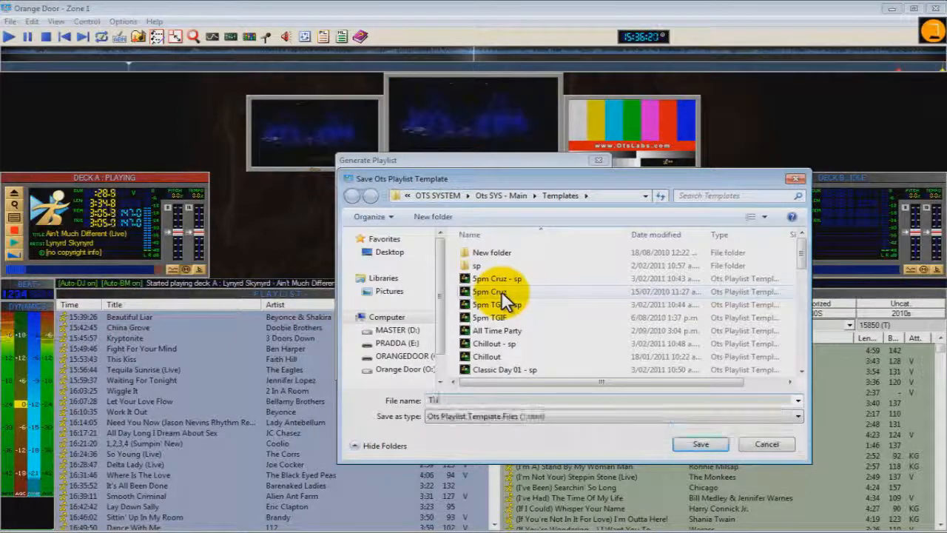
{"action": "type", "text": "torial Template"}
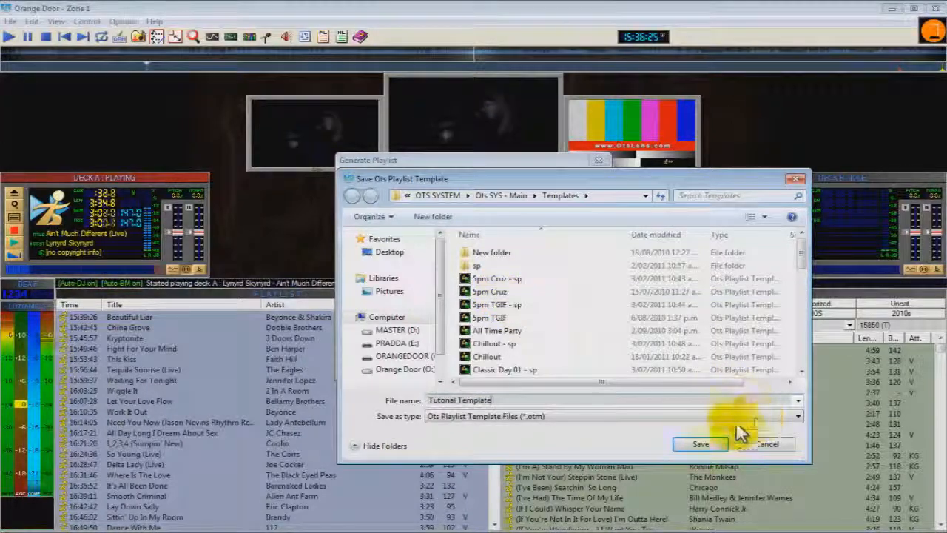
{"action": "left_click", "coordinate": [701, 446]}
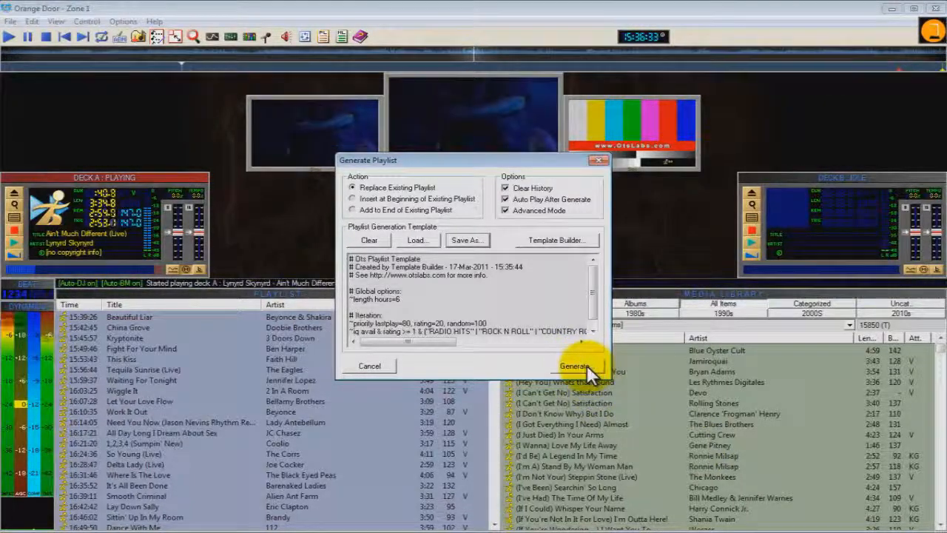
{"action": "left_click", "coordinate": [574, 365]}
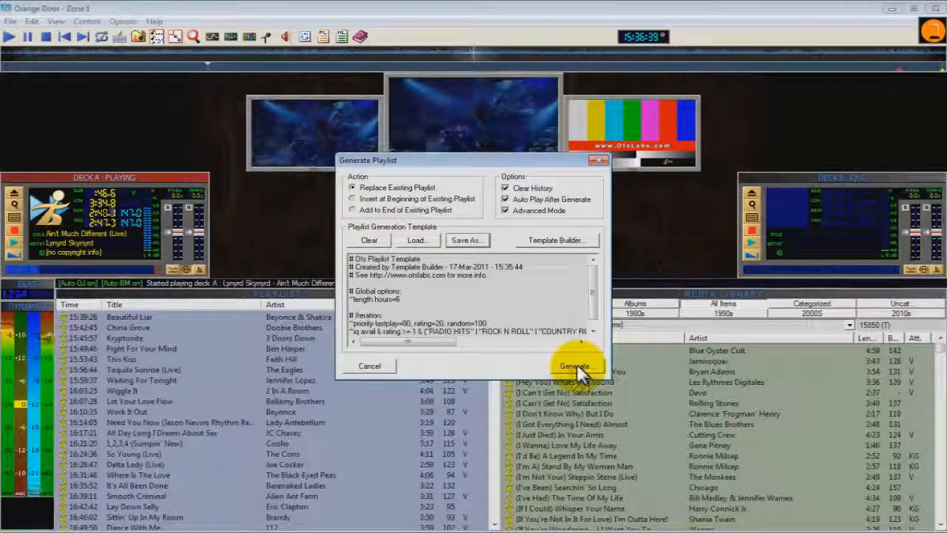
{"action": "left_click", "coordinate": [576, 365]}
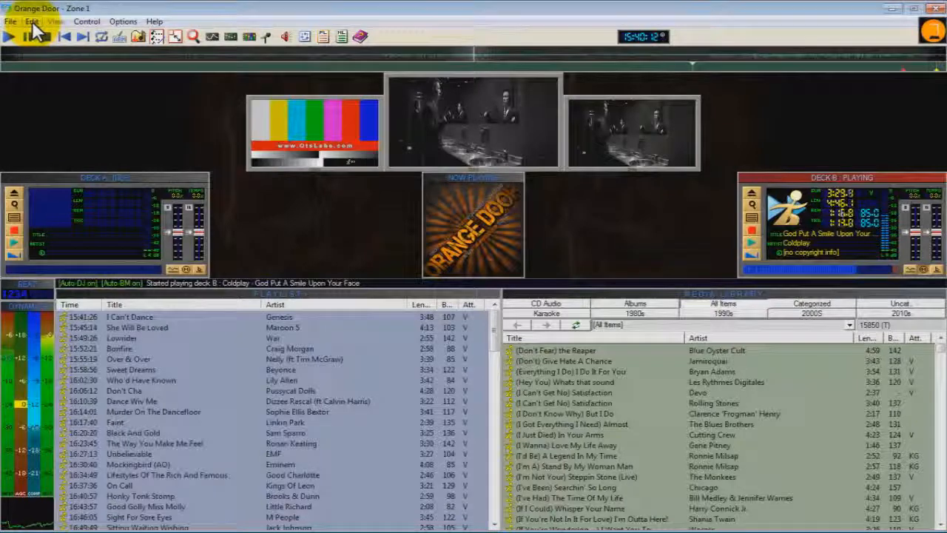
In the scheduling event table, duplicate the Thursday 17:00 "5pm Cruz.otm" entry on a new line directly beneath it.
{"action": "left_click", "coordinate": [32, 22]}
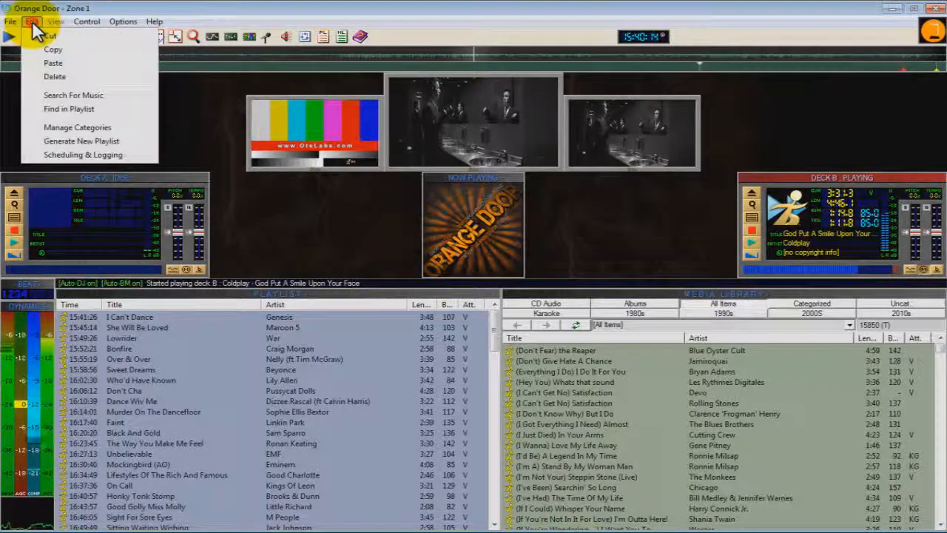
{"action": "left_click", "coordinate": [85, 153]}
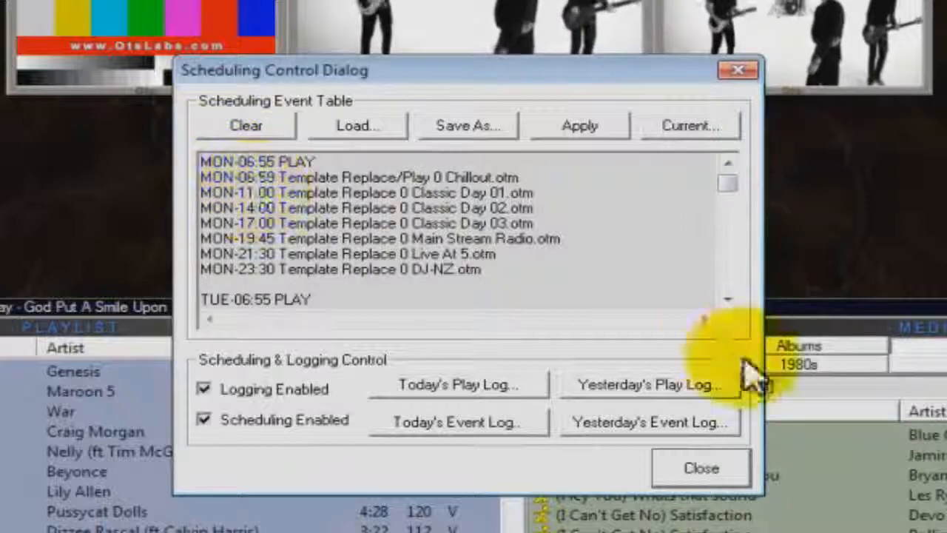
{"action": "mouse_move", "coordinate": [724, 182]}
{"action": "left_mouse_down"}
{"action": "mouse_move", "coordinate": [820, 285]}
{"action": "mouse_move", "coordinate": [821, 300]}
{"action": "mouse_move", "coordinate": [778, 236]}
{"action": "left_mouse_up"}
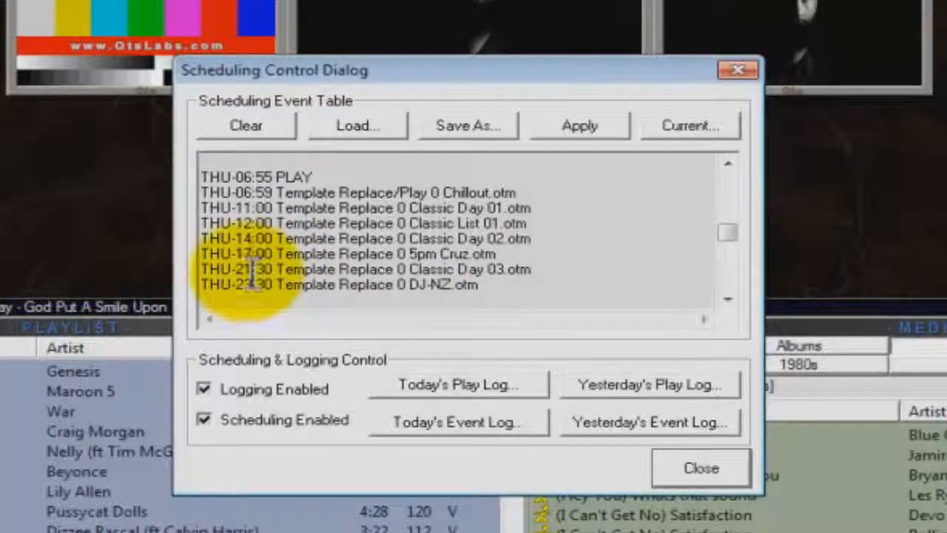
{"action": "left_click", "coordinate": [516, 256]}
{"action": "key", "text": "Return"}
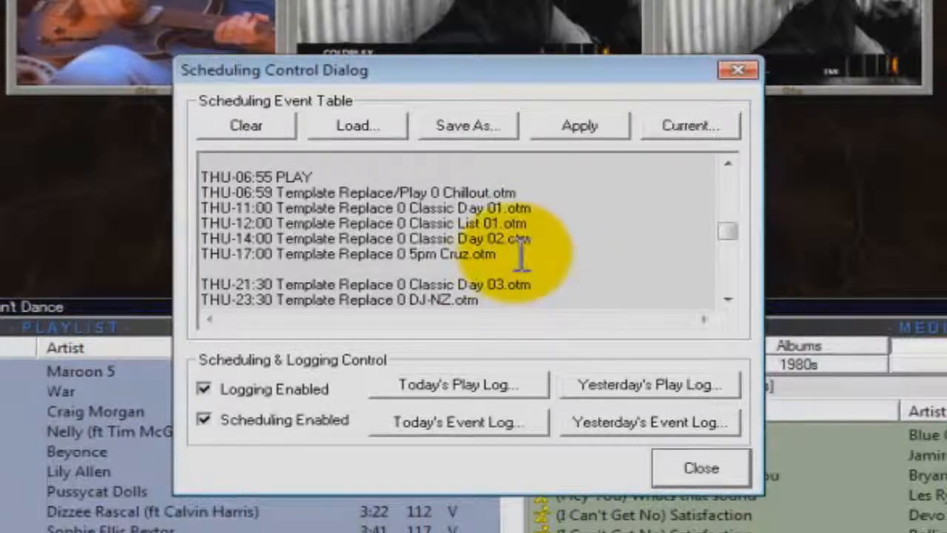
{"action": "left_click_drag", "start_coordinate": [512, 259], "coordinate": [202, 255]}
{"action": "key", "text": "ctrl+c"}
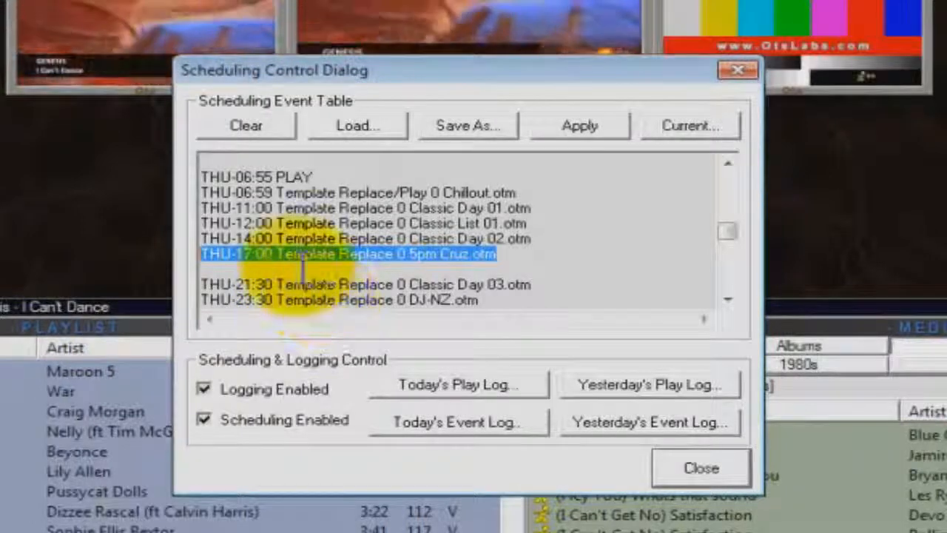
{"action": "left_click", "coordinate": [214, 269]}
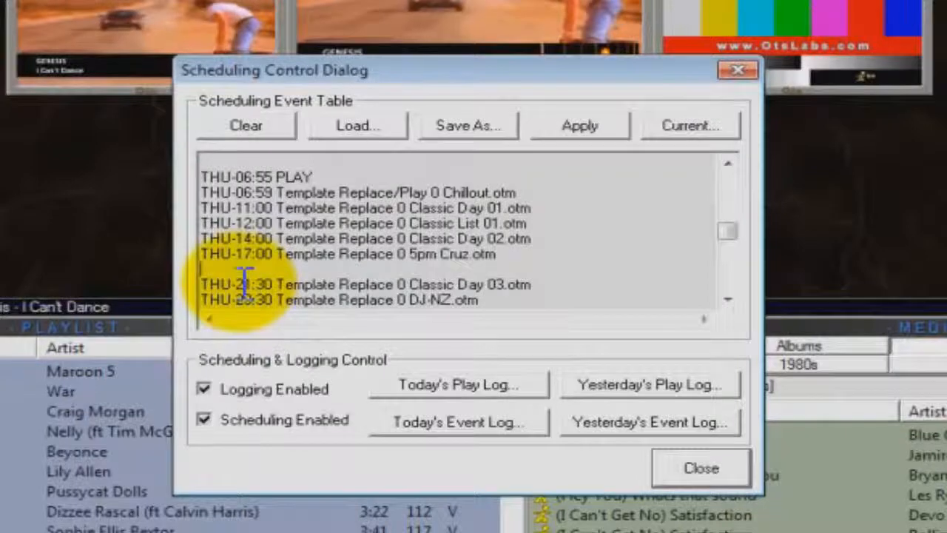
{"action": "key", "text": "ctrl+v"}
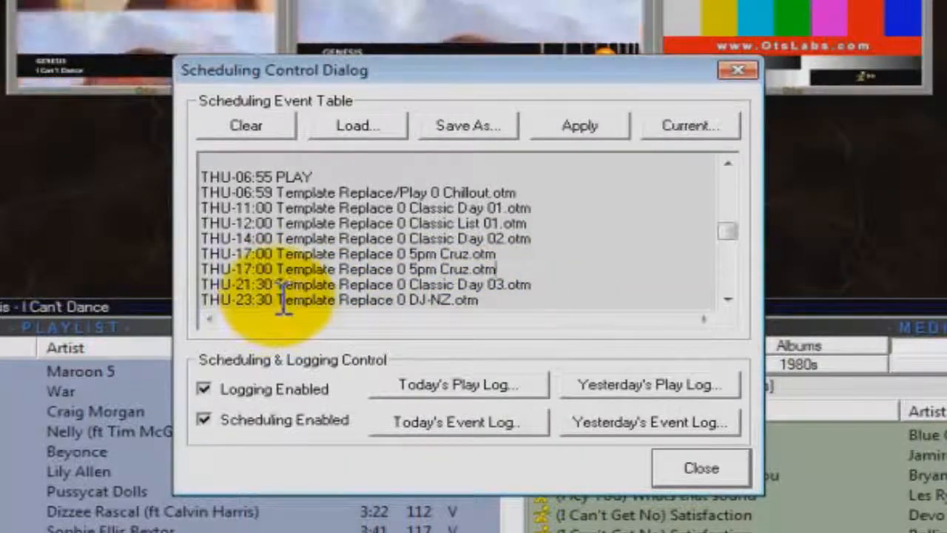
Change the duplicated Thursday 17:00 entry to start at 19:00 and use the template "Tutorial Template.otm".
{"action": "left_click_drag", "start_coordinate": [201, 270], "coordinate": [239, 269]}
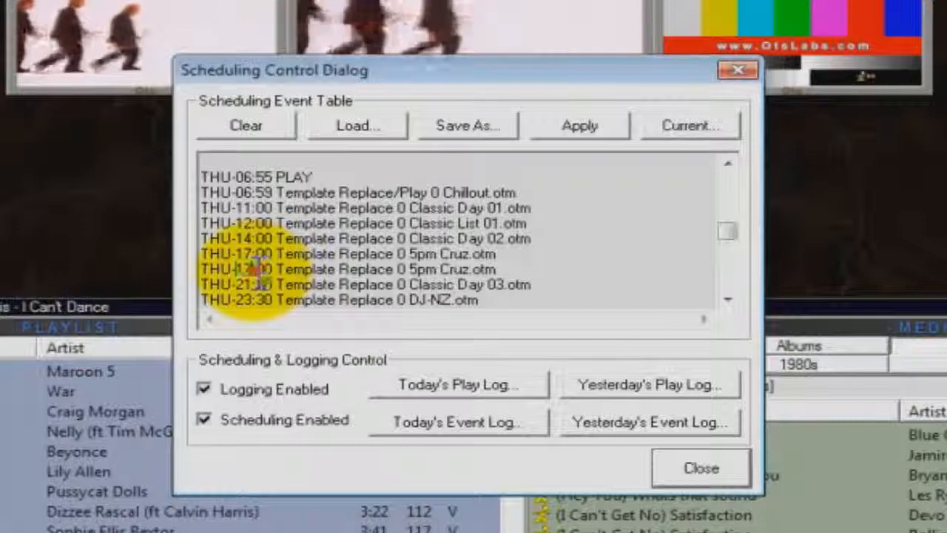
{"action": "left_click", "coordinate": [252, 270]}
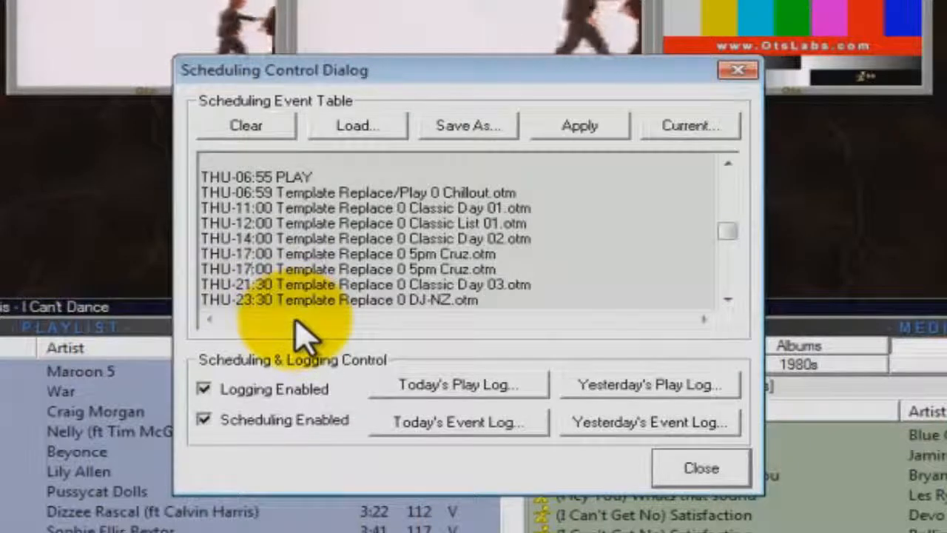
{"action": "key", "text": "BackSpace"}
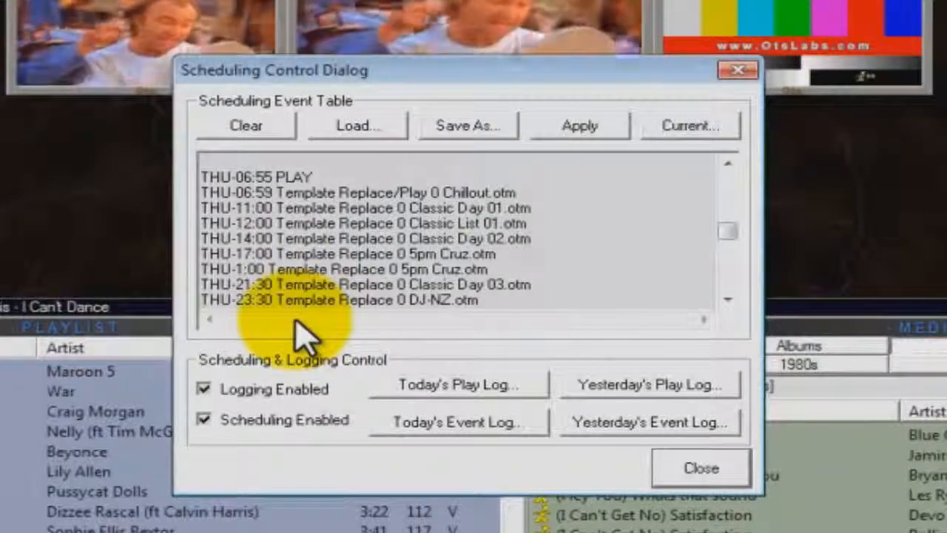
{"action": "type", "text": "9"}
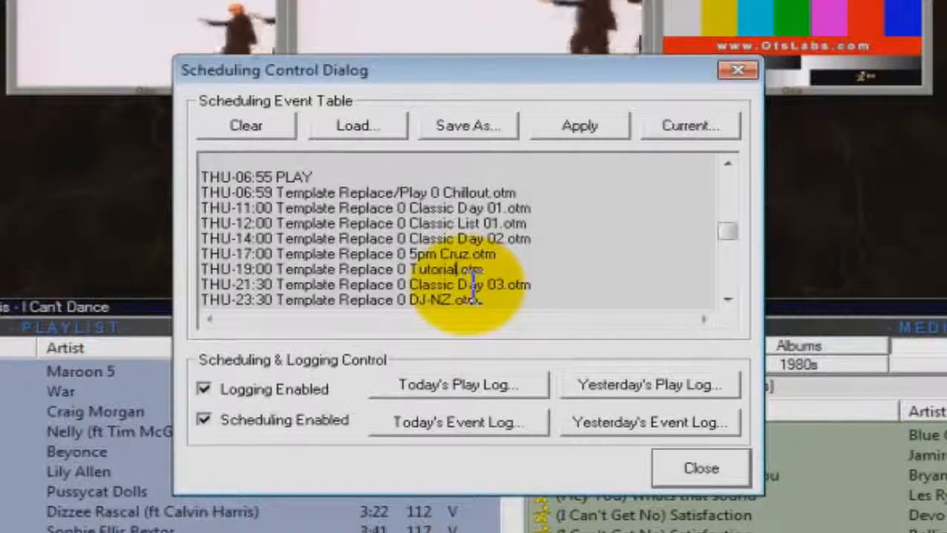
{"action": "type", "text": "emplate"}
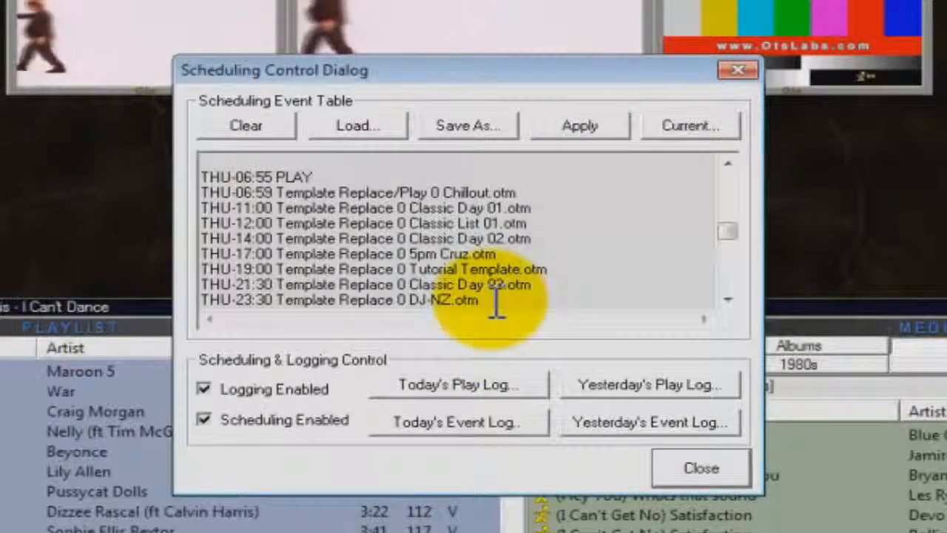
{"action": "left_click", "coordinate": [530, 289]}
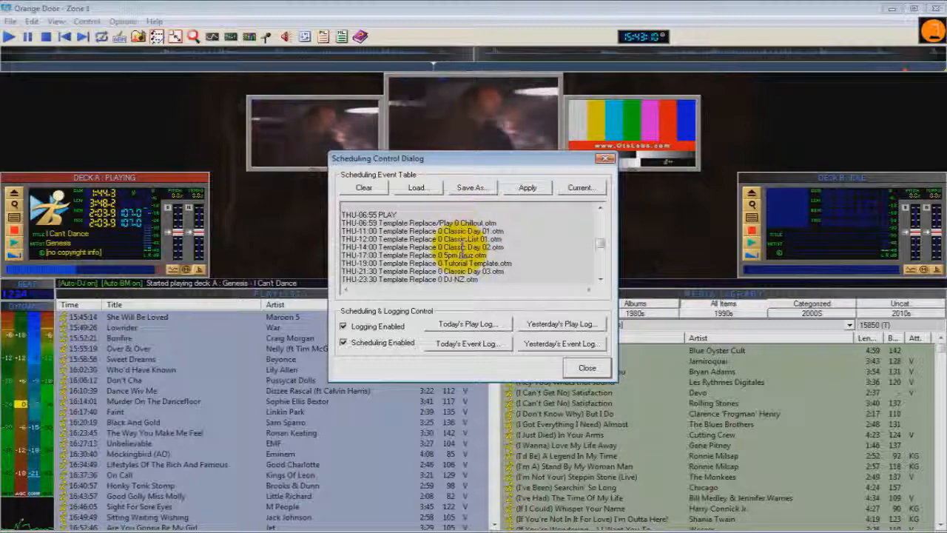
Save the scheduling event table over the existing "schedule" file in the Templates folder and apply the updated schedule.
{"action": "left_click", "coordinate": [471, 189]}
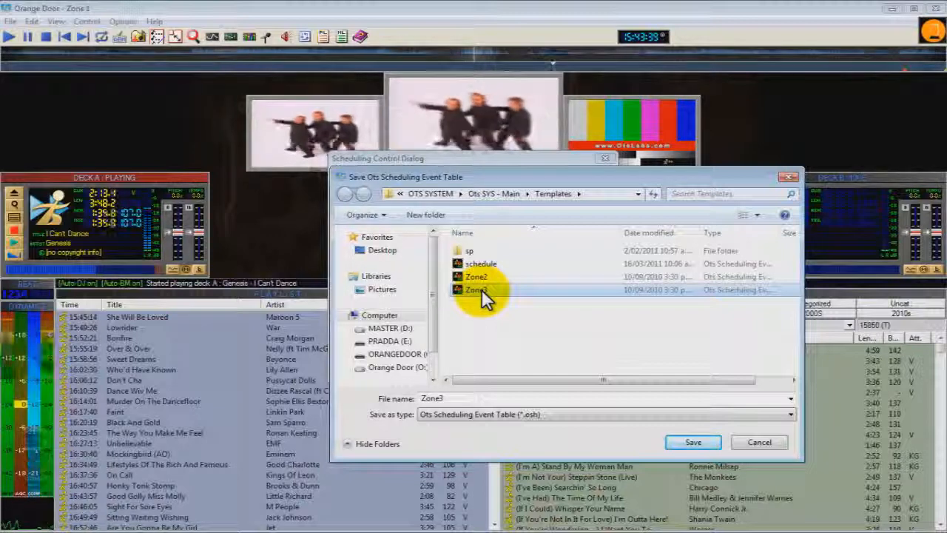
{"action": "left_click", "coordinate": [487, 265]}
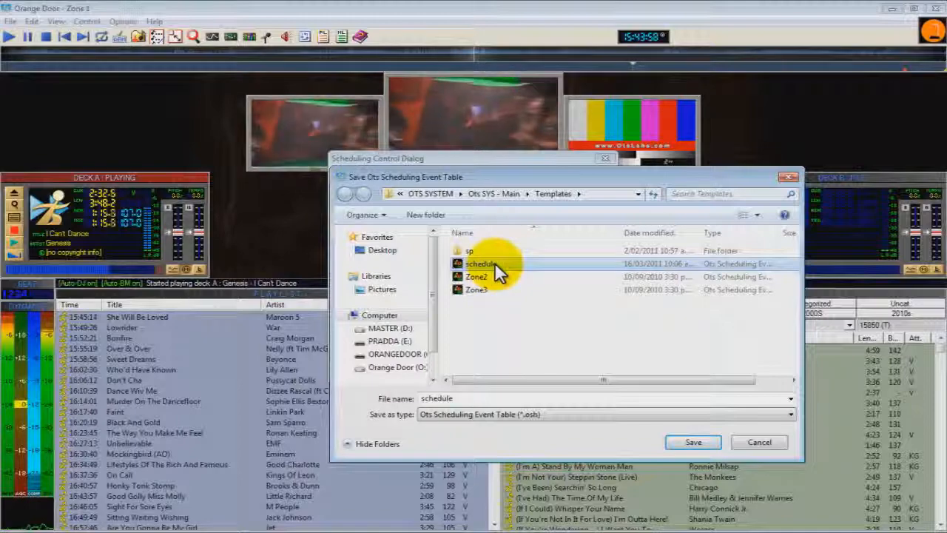
{"action": "left_click", "coordinate": [692, 442]}
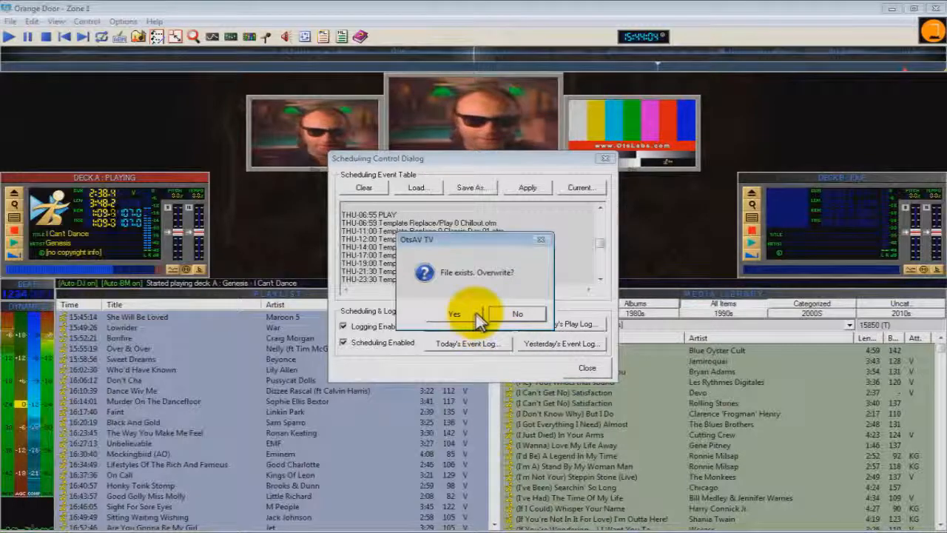
{"action": "left_click", "coordinate": [447, 313]}
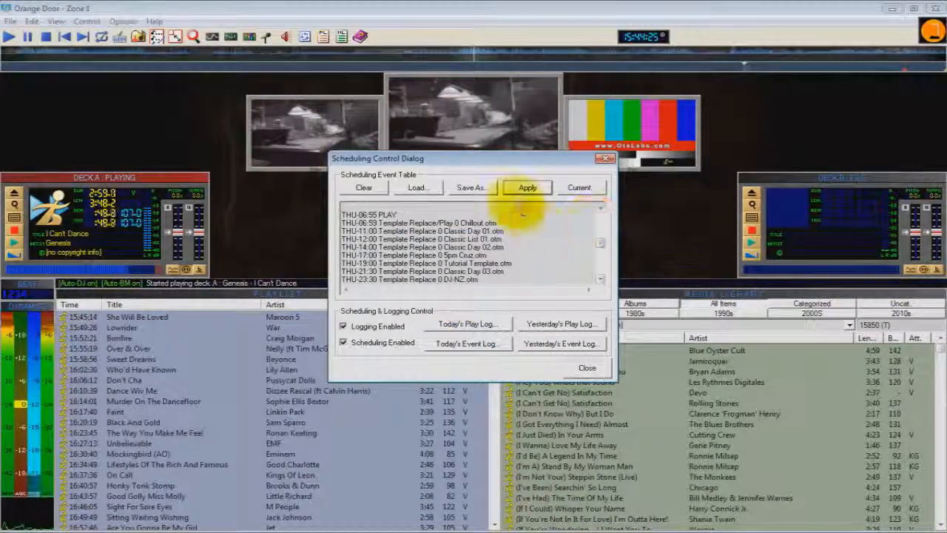
{"action": "left_click", "coordinate": [526, 188]}
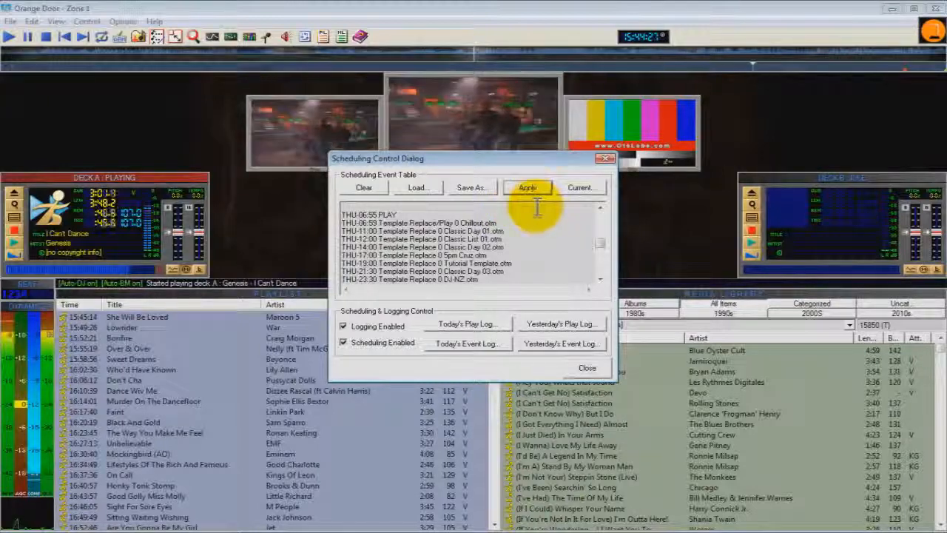
{"action": "left_click", "coordinate": [592, 369]}
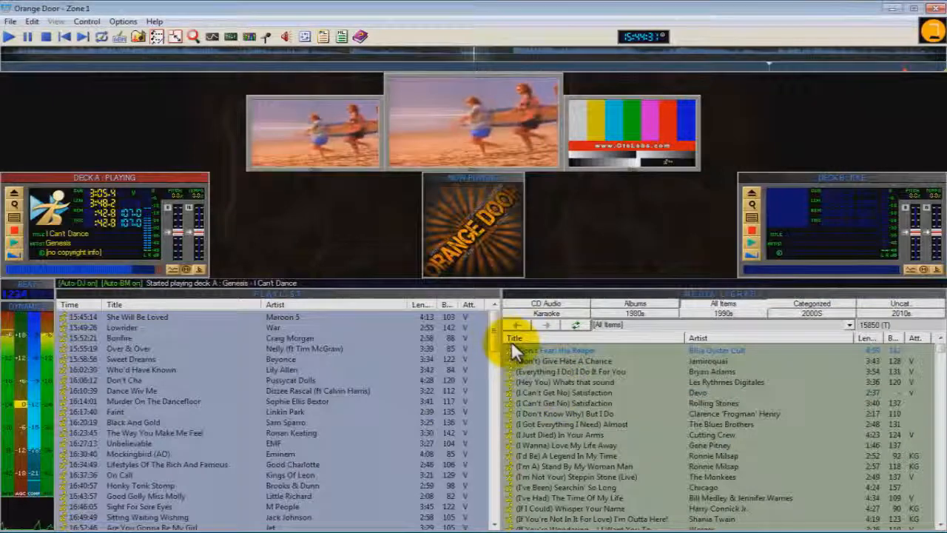